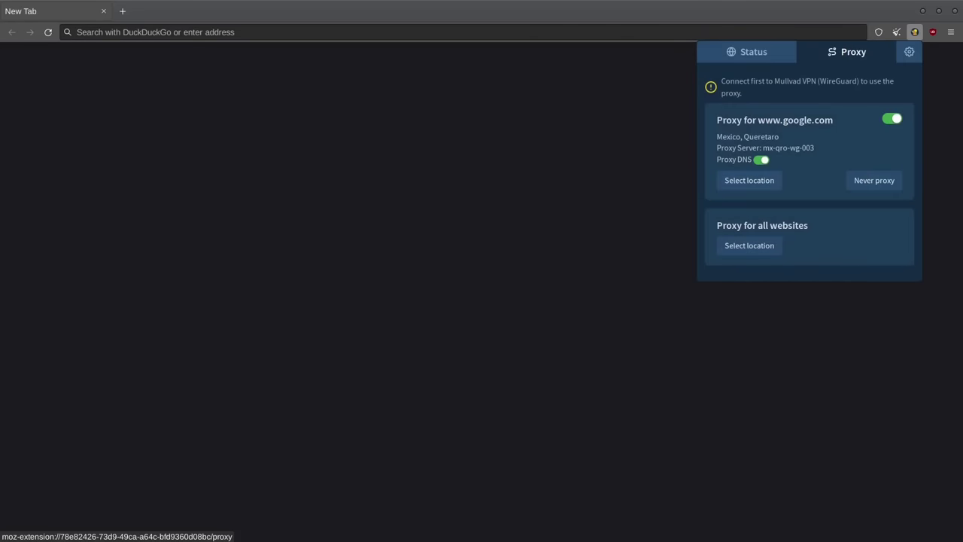
Show the Mullvad extension's settings and review the WebRTC, HTTPS-only and private search recommendations
click(909, 51)
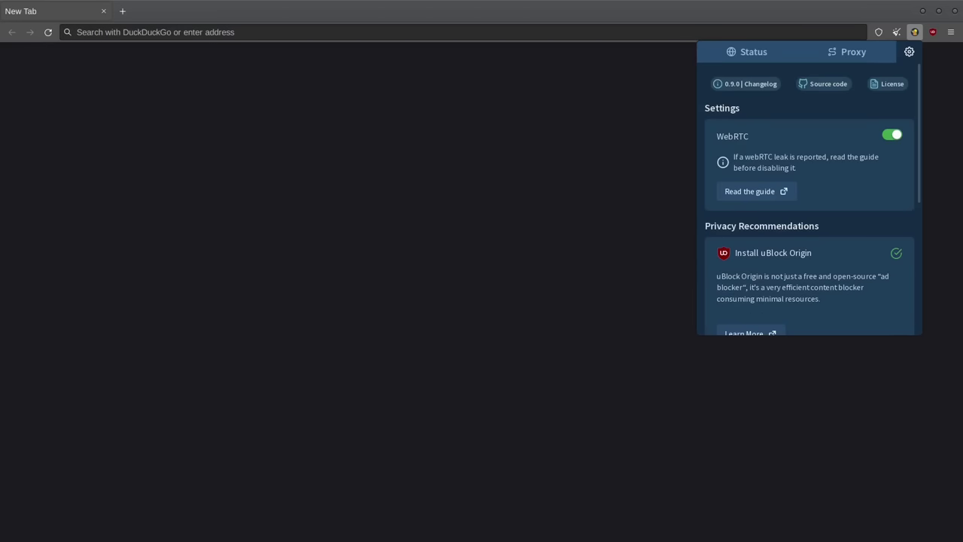
scroll(812, 198, down, 2)
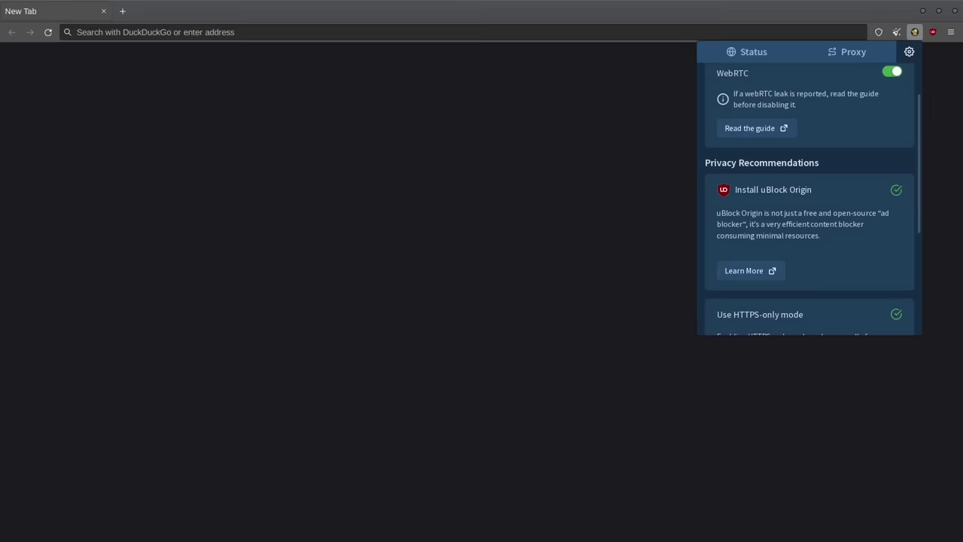
scroll(809, 198, down, 6)
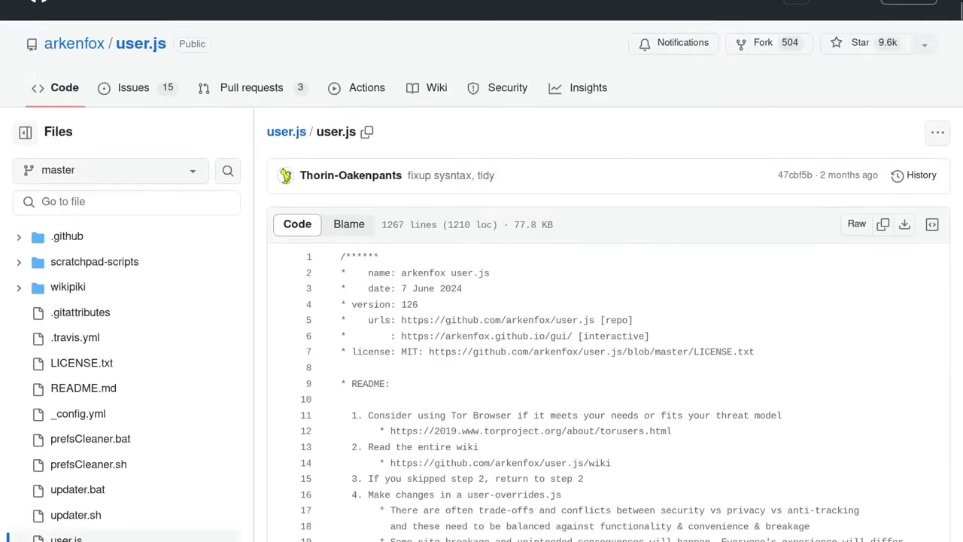
scroll(609, 301, down, 10)
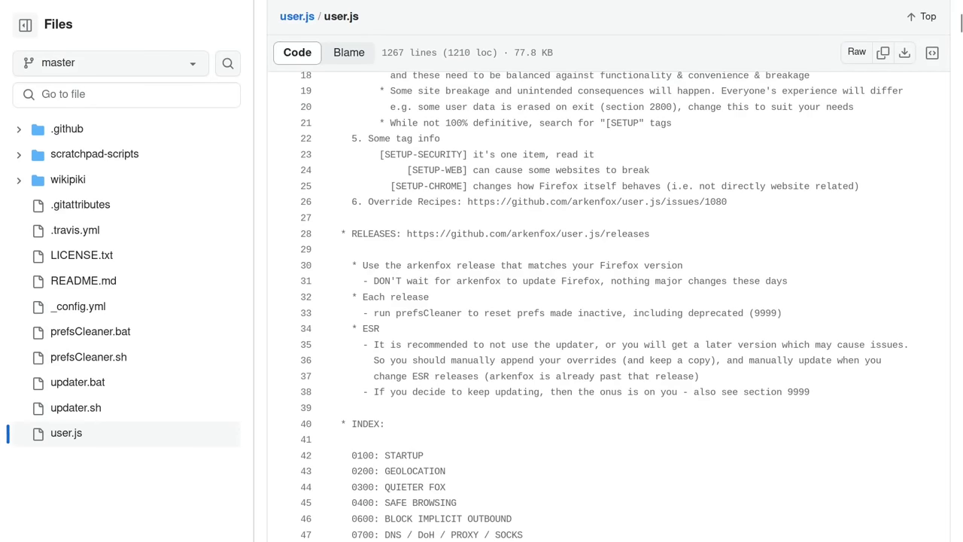
scroll(623, 307, down, 12)
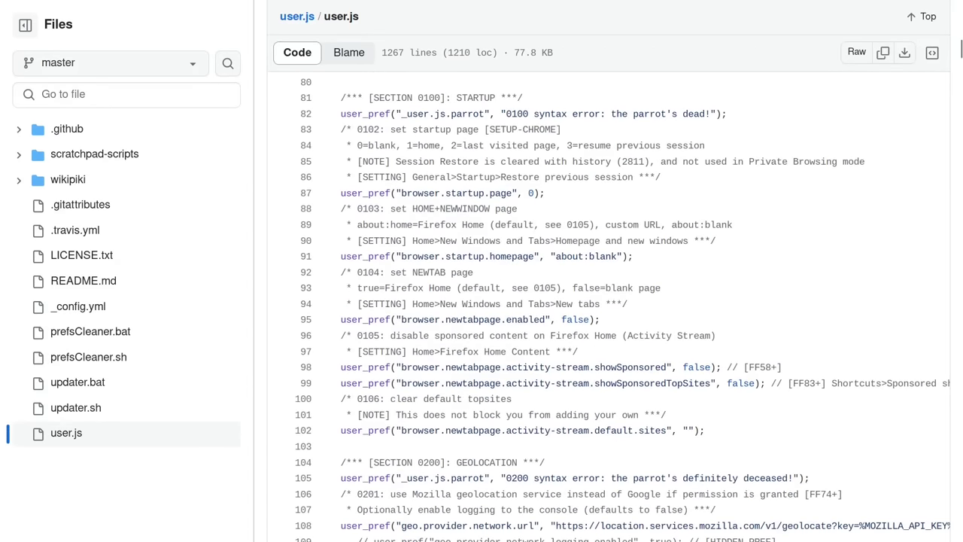
scroll(609, 301, down, 5)
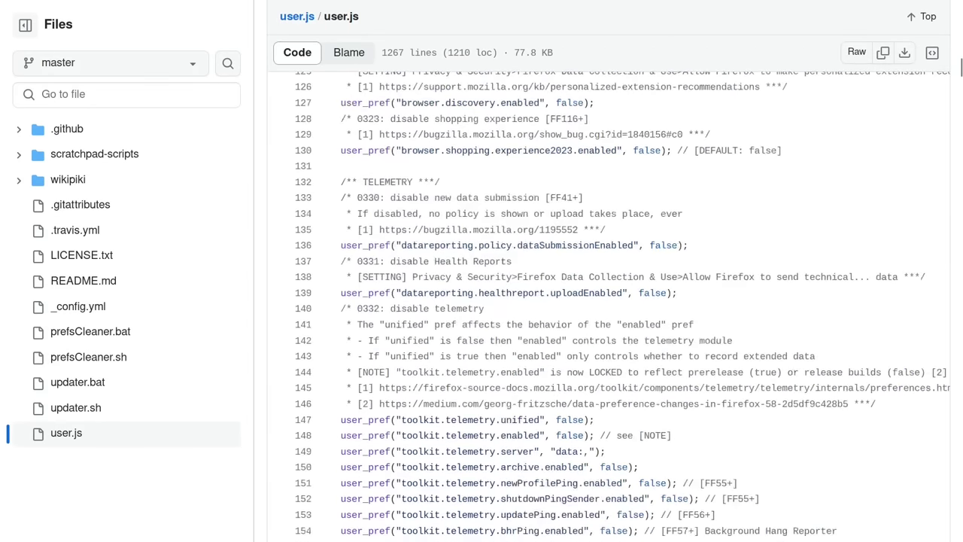
scroll(608, 301, down, 11)
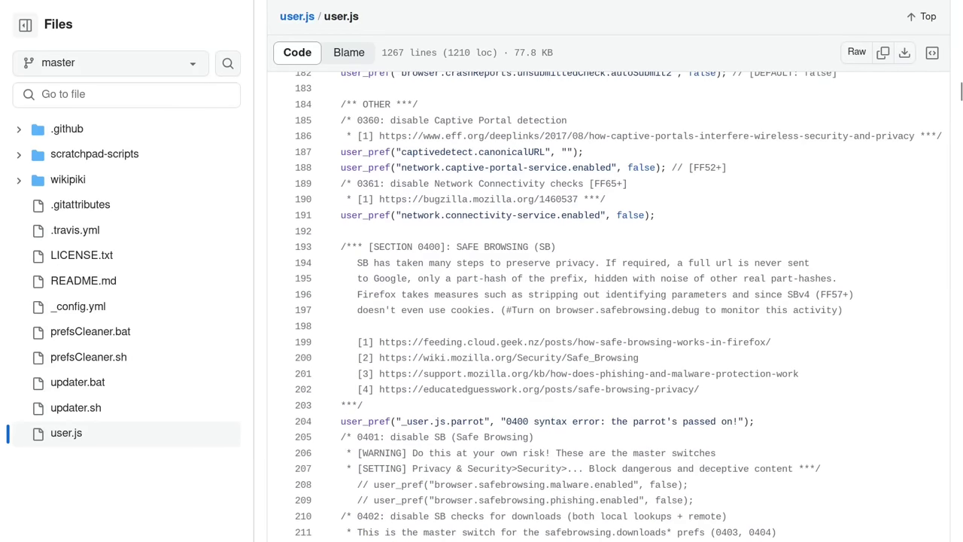
scroll(608, 300, down, 12)
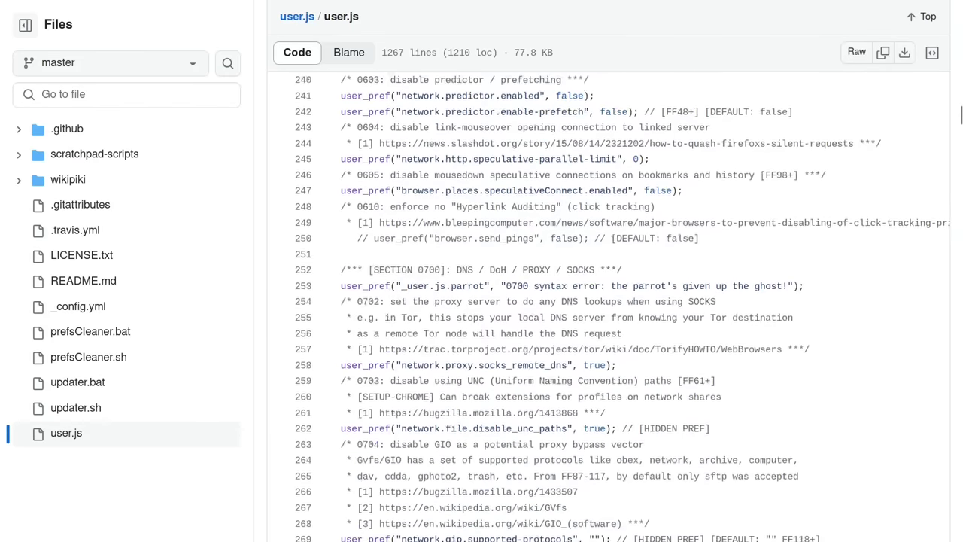
scroll(607, 301, down, 7)
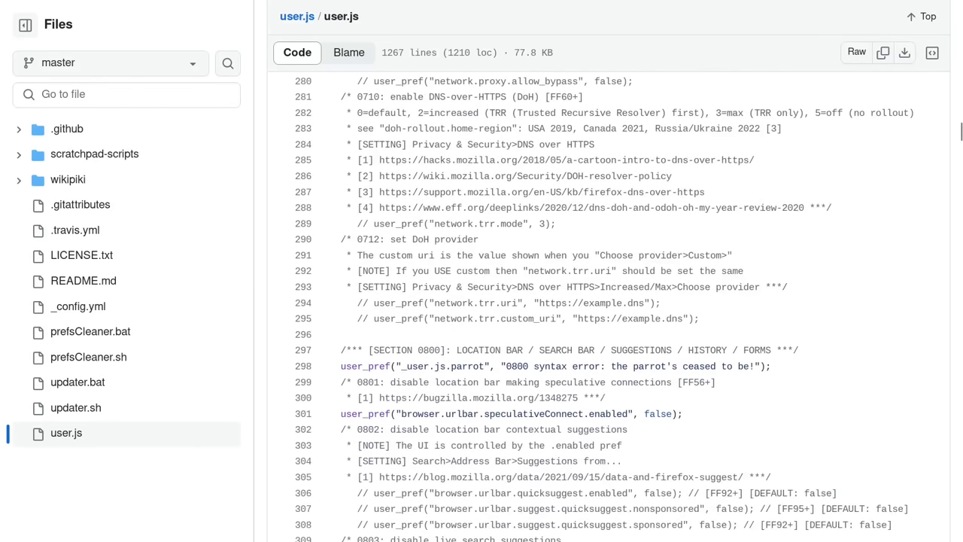
scroll(608, 301, down, 6)
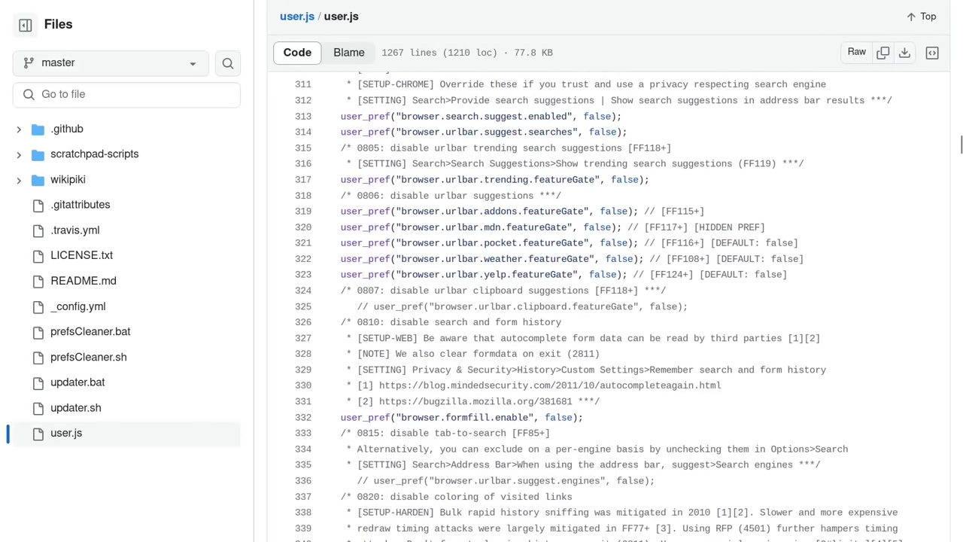
scroll(608, 301, down, 6)
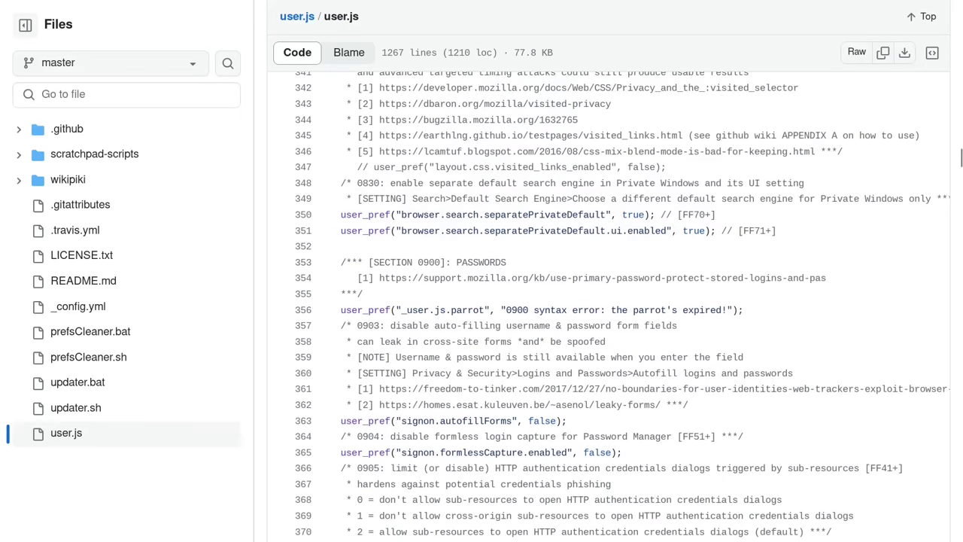
scroll(608, 301, down, 8)
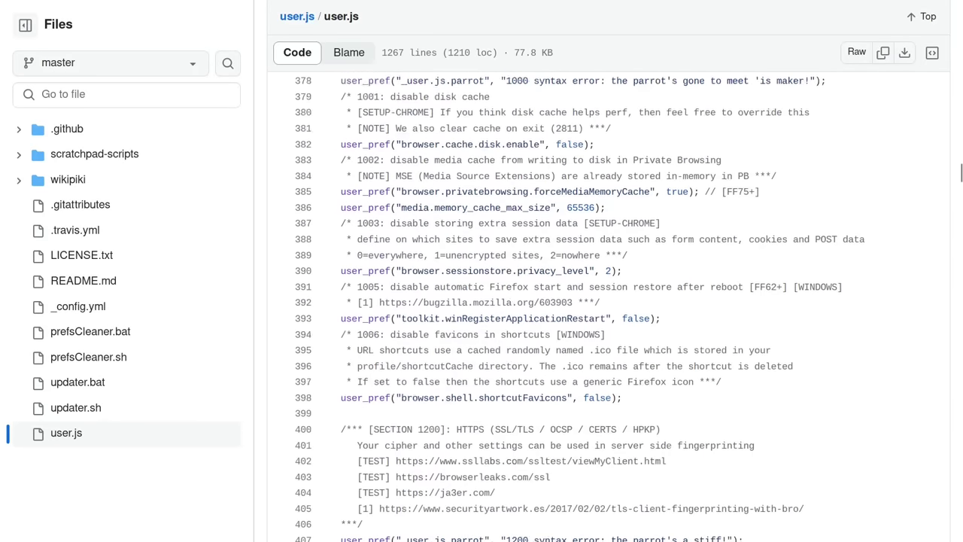
scroll(608, 301, down, 6)
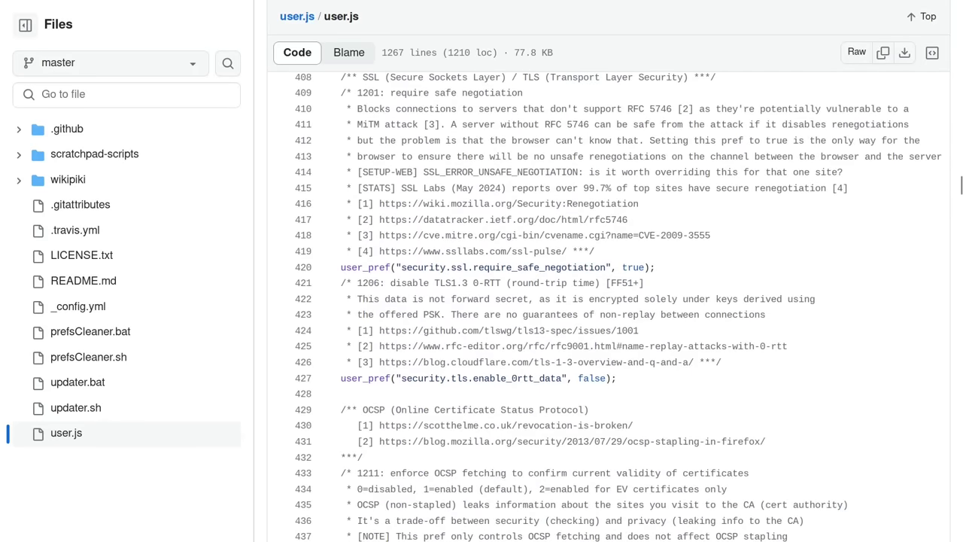
scroll(608, 301, down, 9)
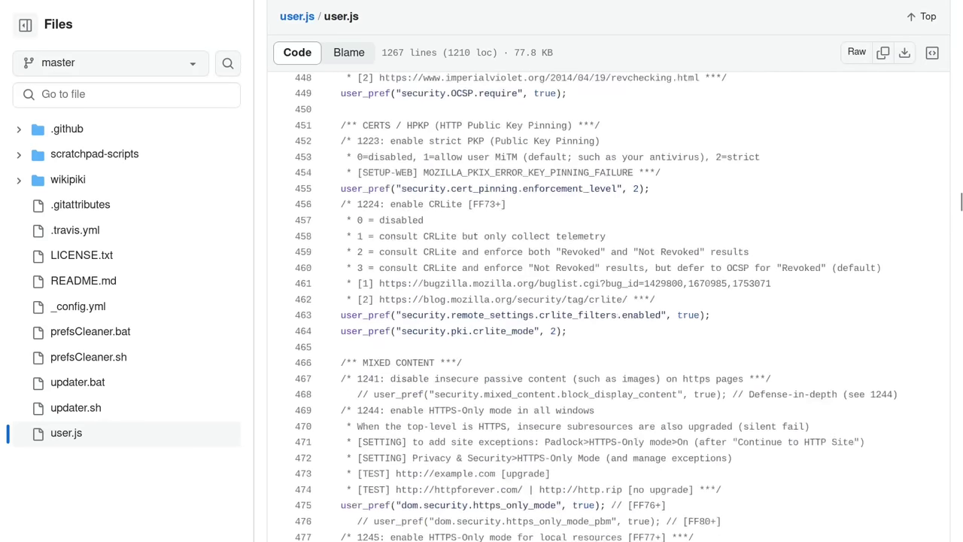
scroll(608, 301, down, 8)
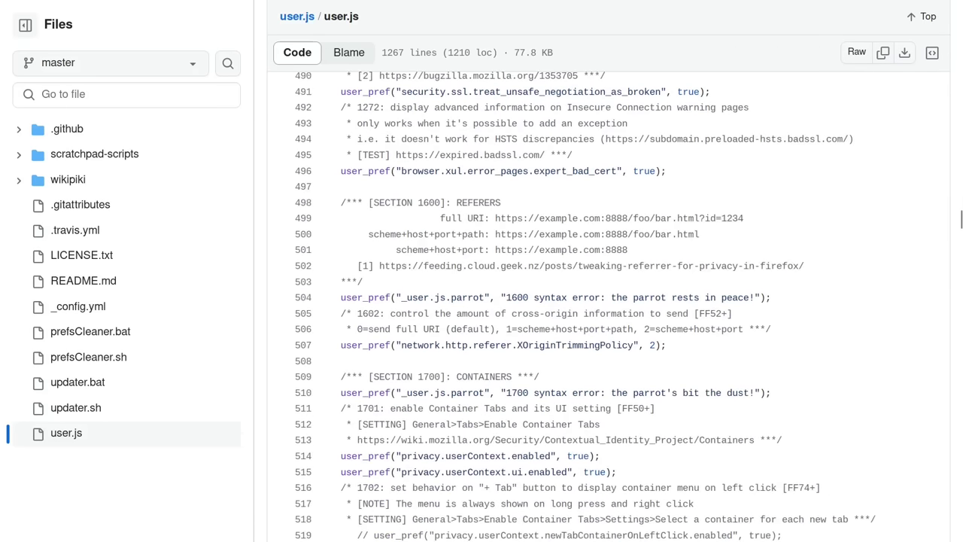
scroll(607, 301, down, 7)
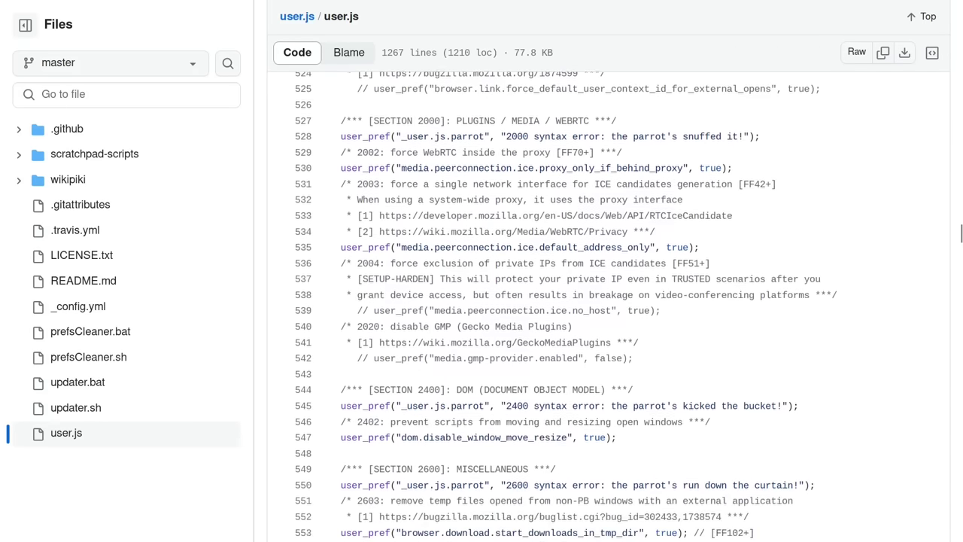
scroll(608, 301, down, 2)
scroll(607, 301, down, 7)
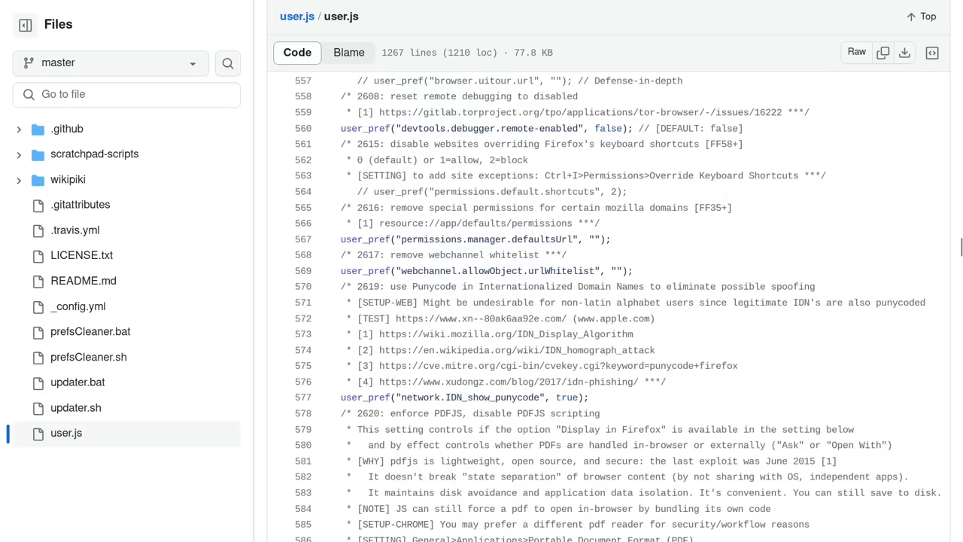
scroll(608, 301, down, 6)
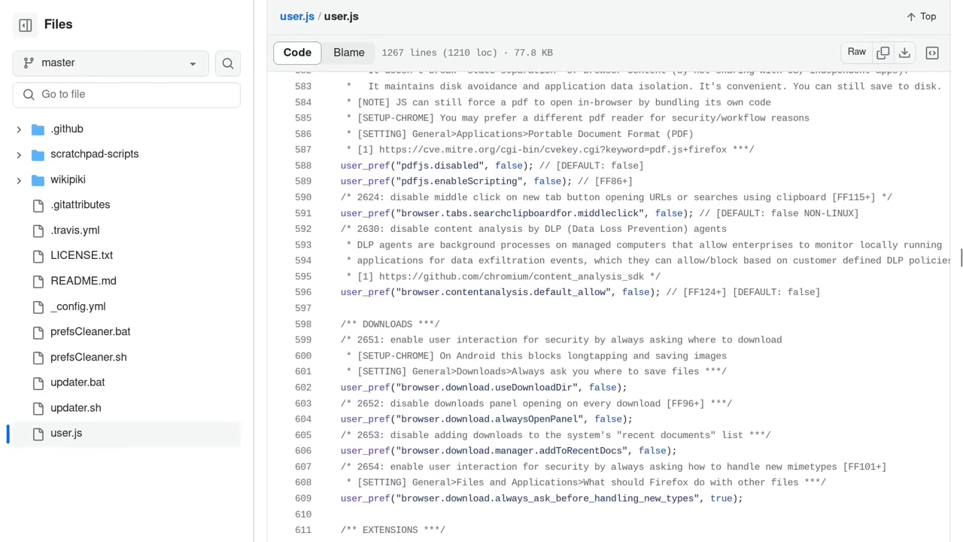
scroll(607, 301, down, 7)
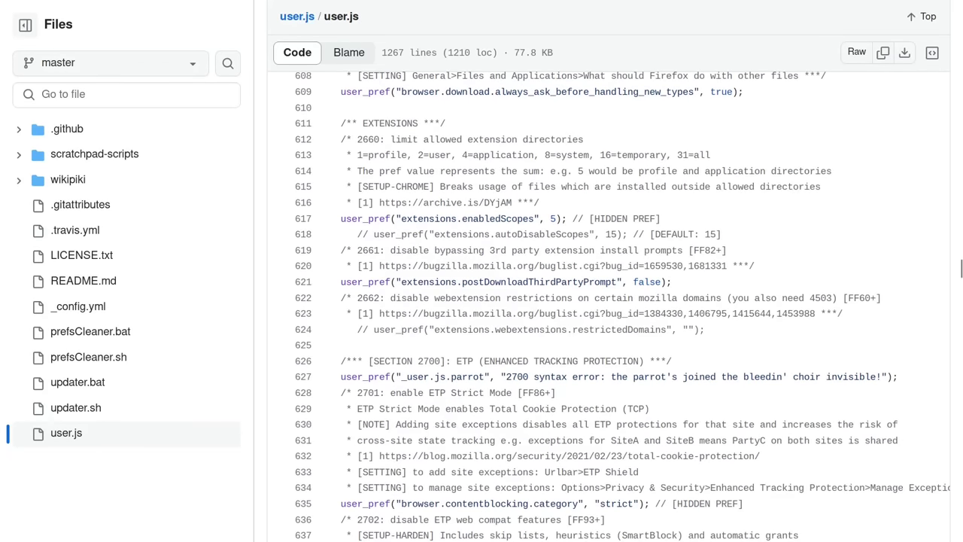
scroll(608, 301, down, 6)
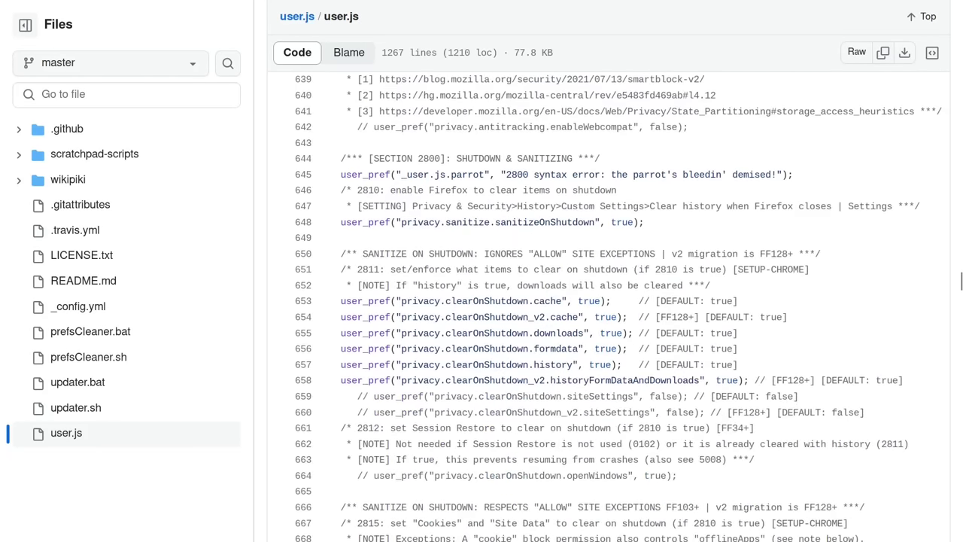
scroll(608, 301, down, 7)
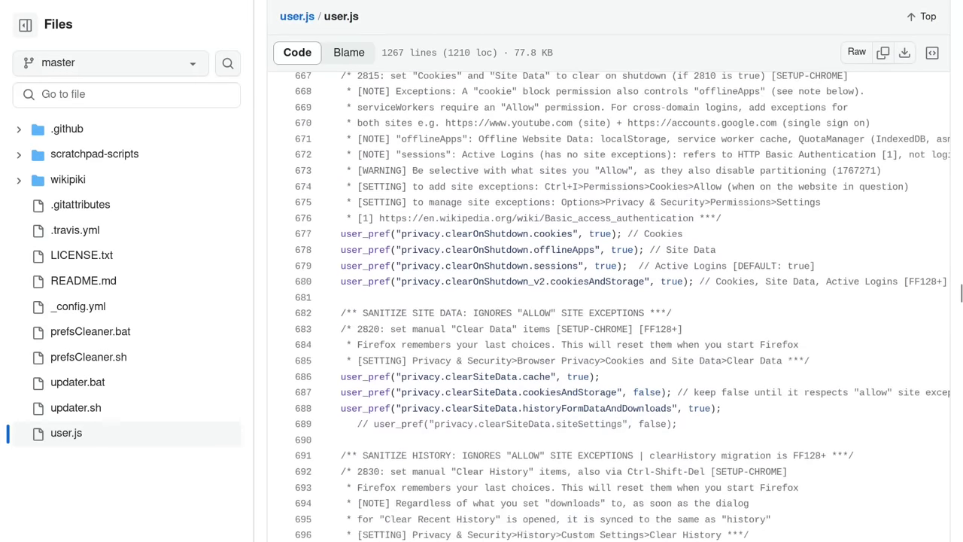
scroll(607, 301, down, 7)
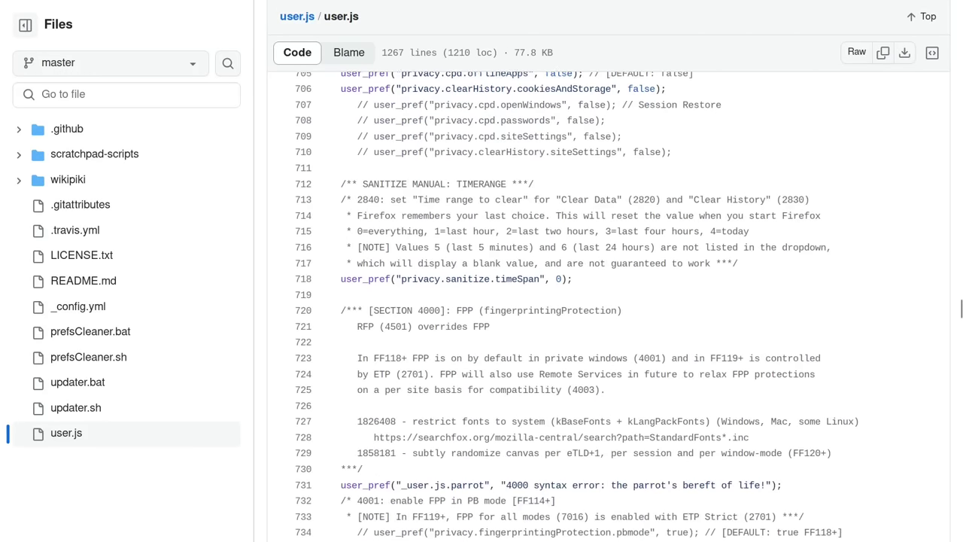
scroll(607, 300, down, 9)
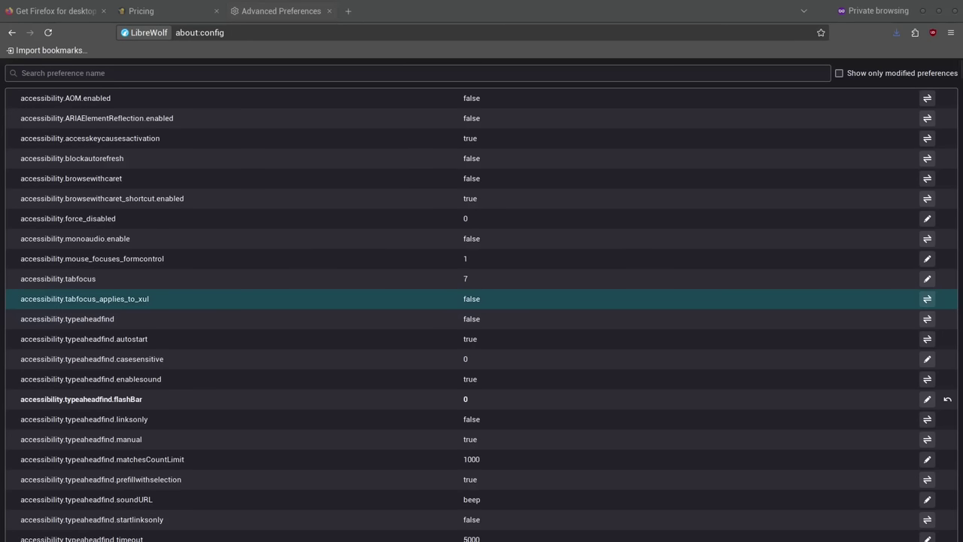
Scroll down through LibreWolf's about:config preference list
scroll(482, 301, down, 4)
scroll(482, 312, down, 8)
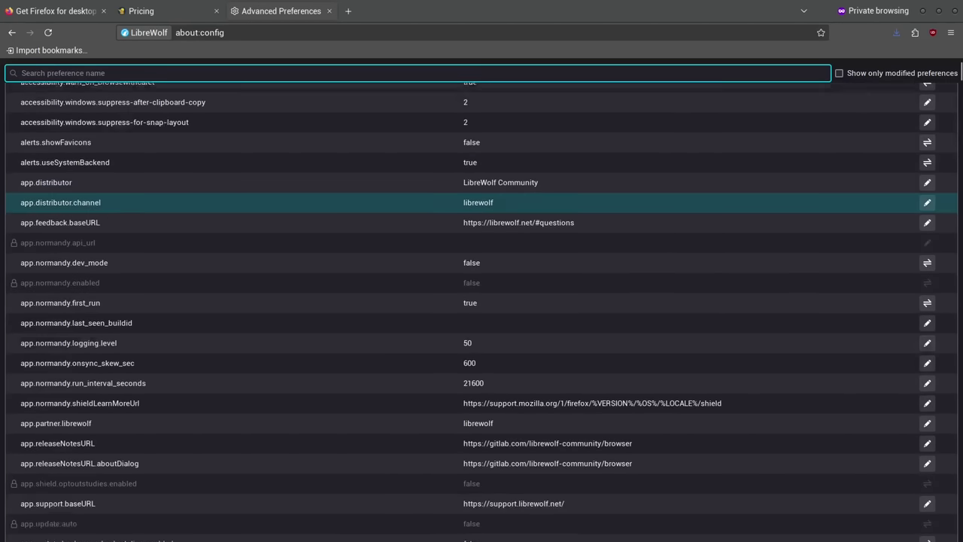
scroll(481, 253, down, 7)
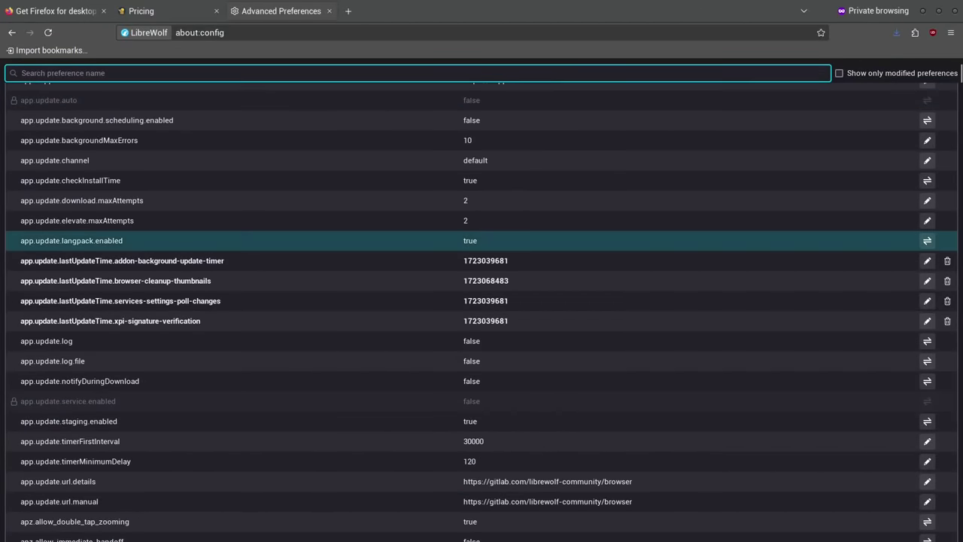
scroll(481, 248, down, 6)
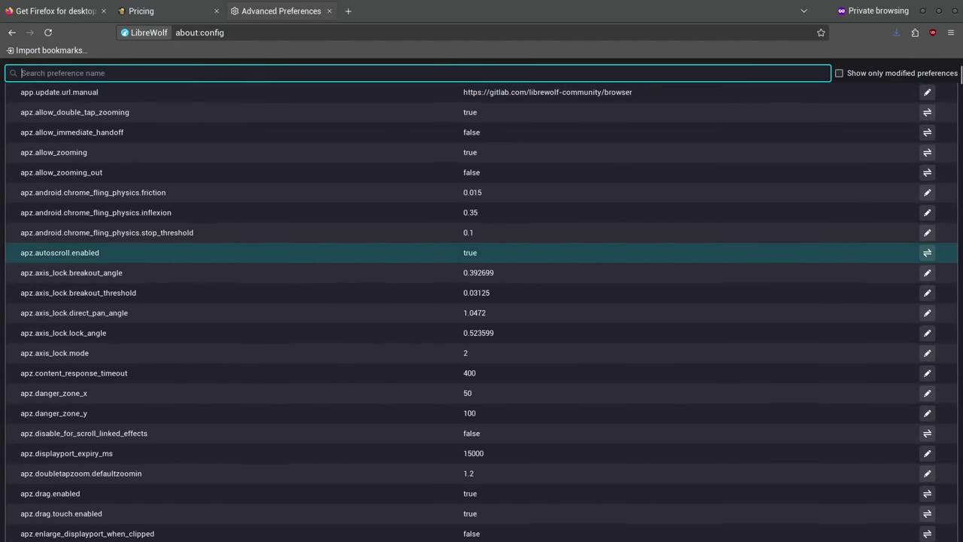
scroll(481, 254, down, 7)
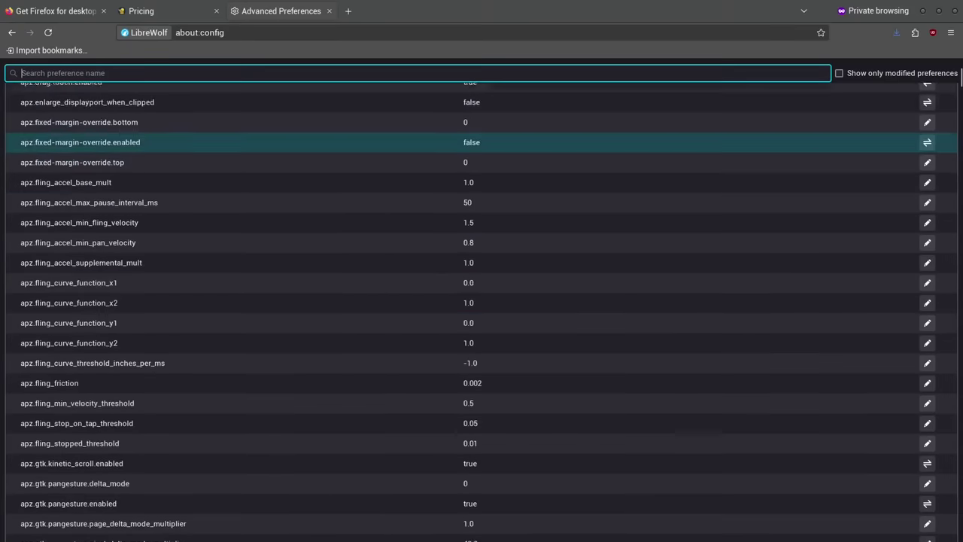
scroll(481, 263, down, 7)
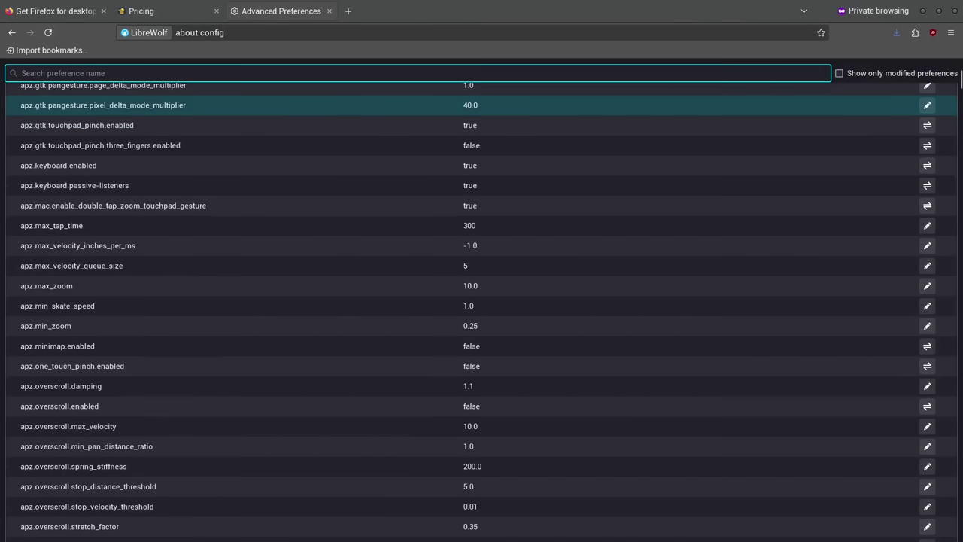
scroll(481, 267, down, 7)
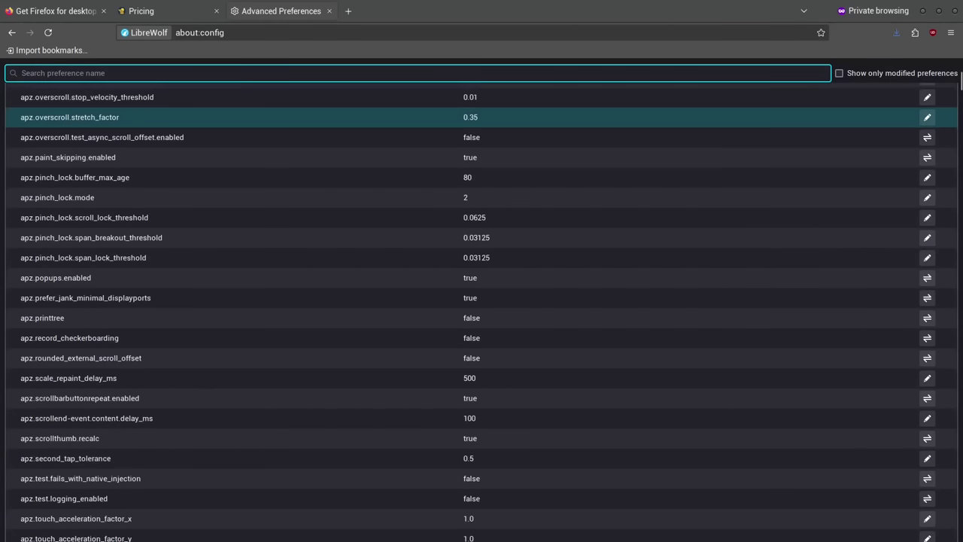
scroll(482, 265, down, 7)
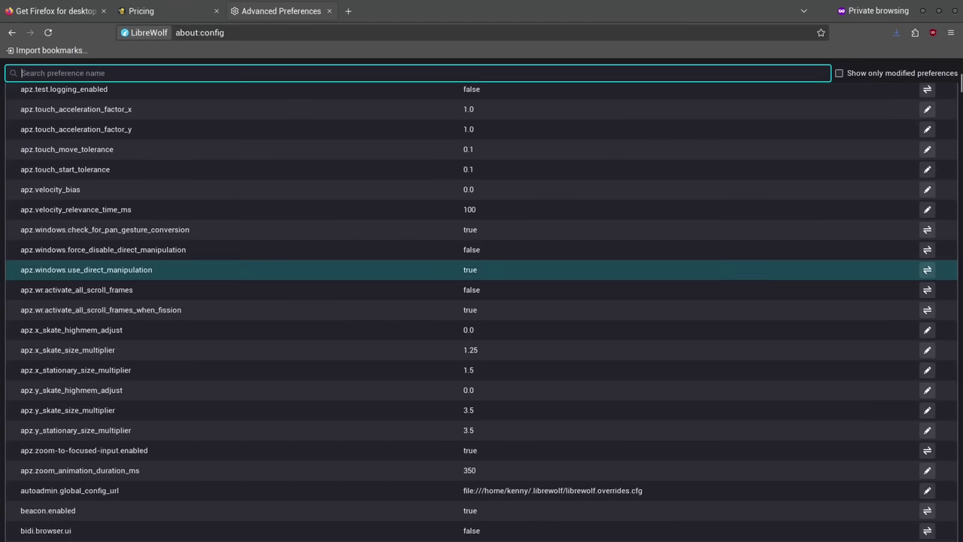
scroll(481, 264, down, 8)
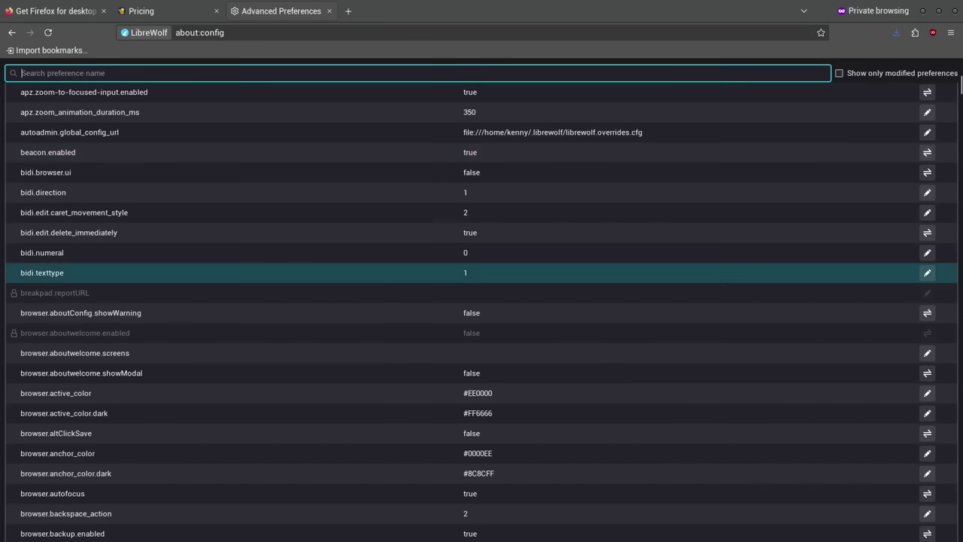
scroll(481, 264, down, 5)
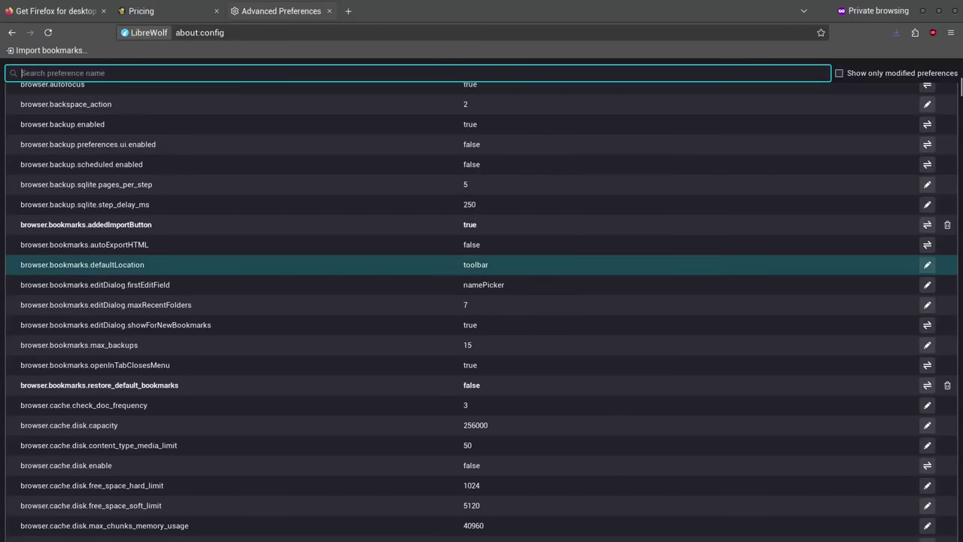
scroll(482, 254, down, 5)
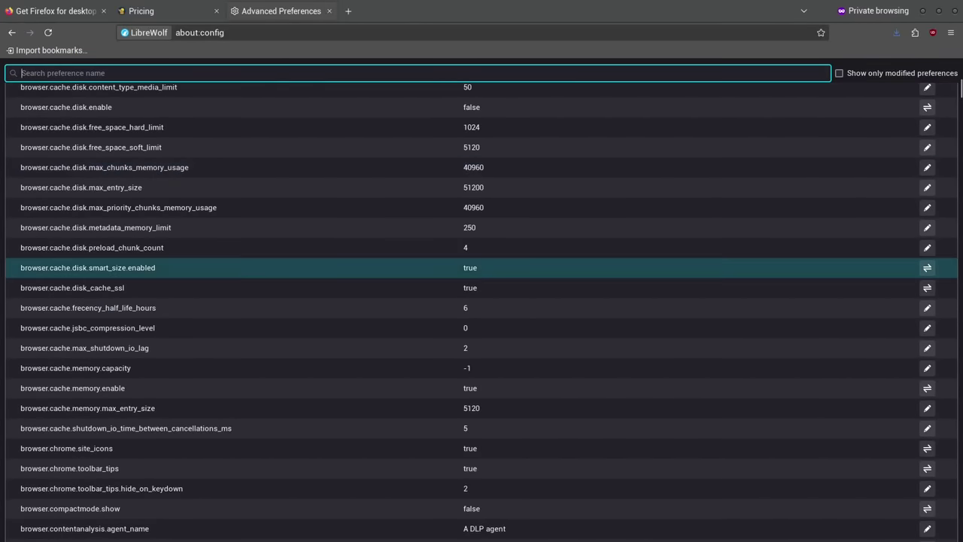
scroll(482, 254, down, 6)
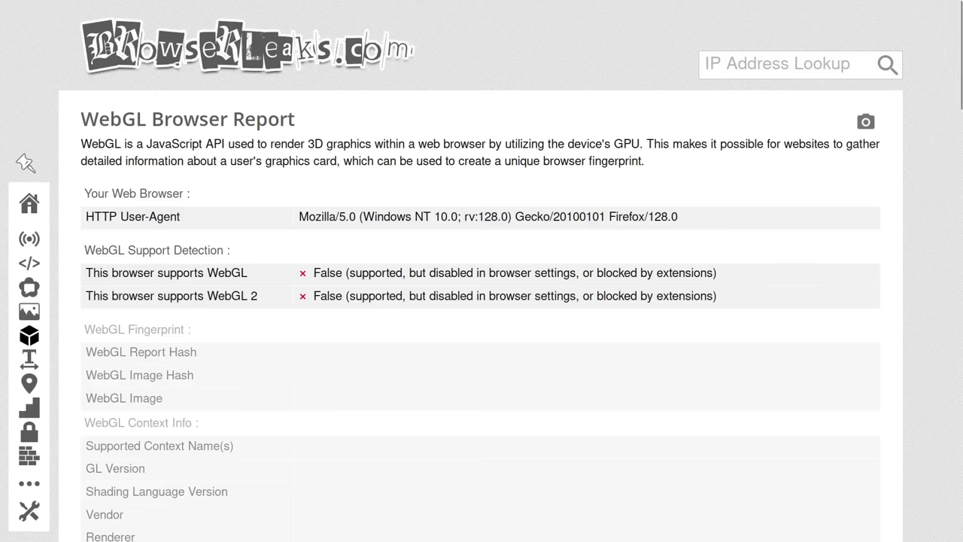
Scroll the BrowserLeaks WebGL report down to the footer and back up
scroll(481, 301, down, 4)
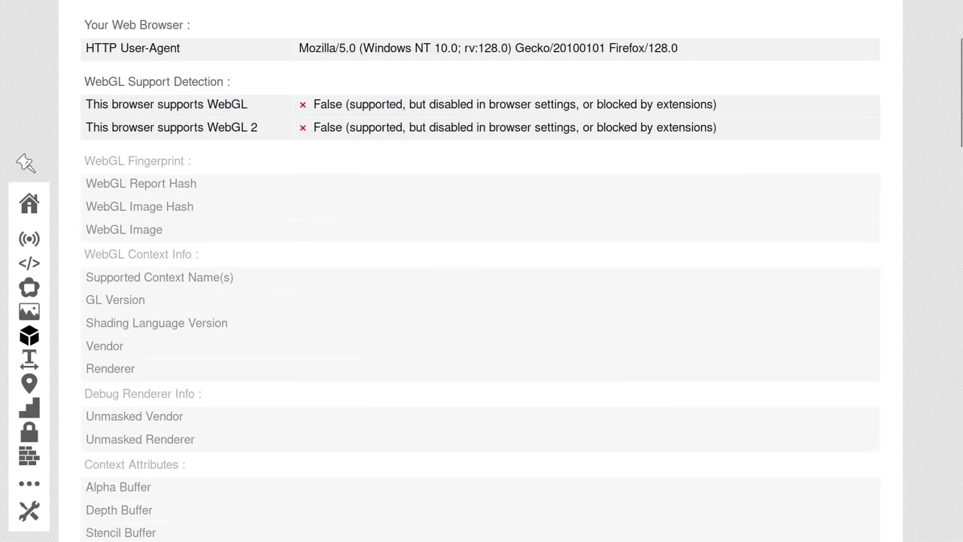
scroll(481, 301, down, 5)
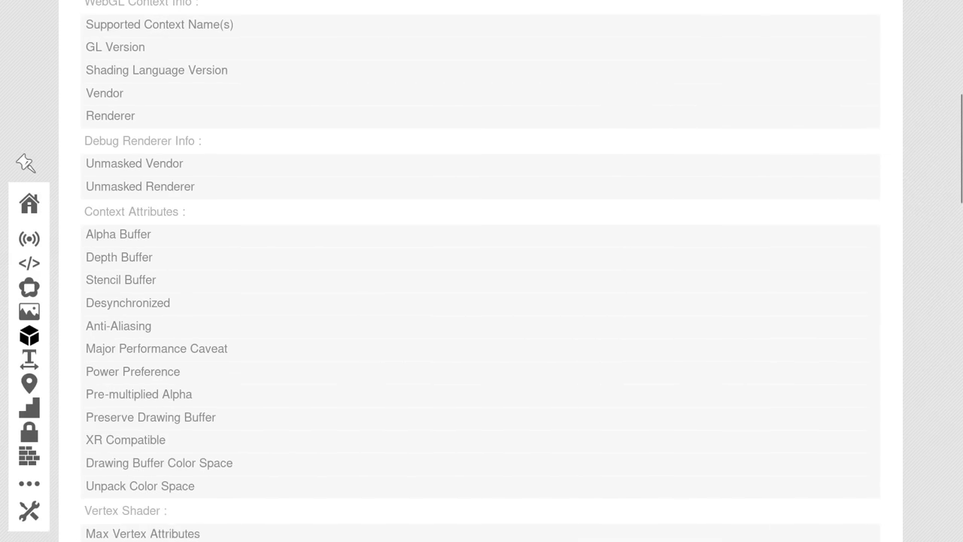
scroll(481, 301, down, 8)
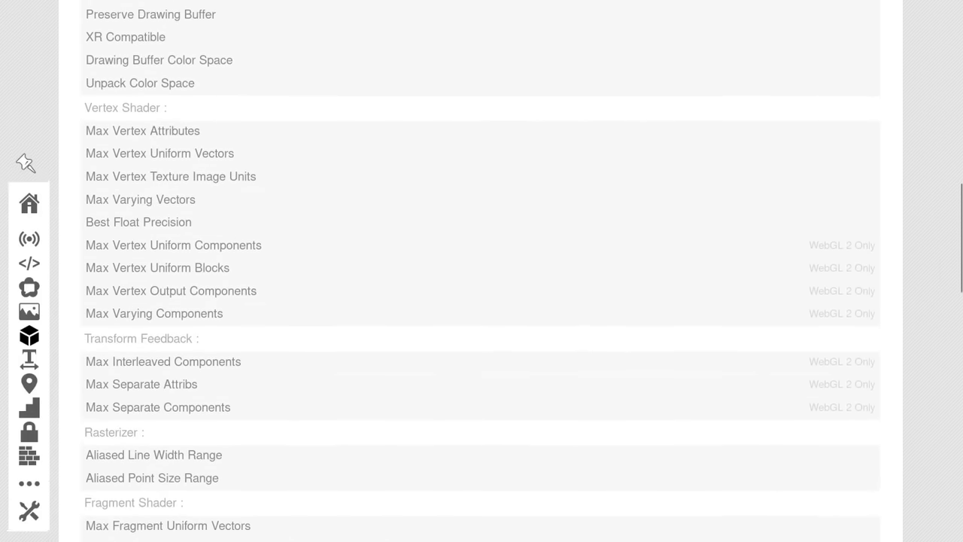
scroll(482, 301, down, 8)
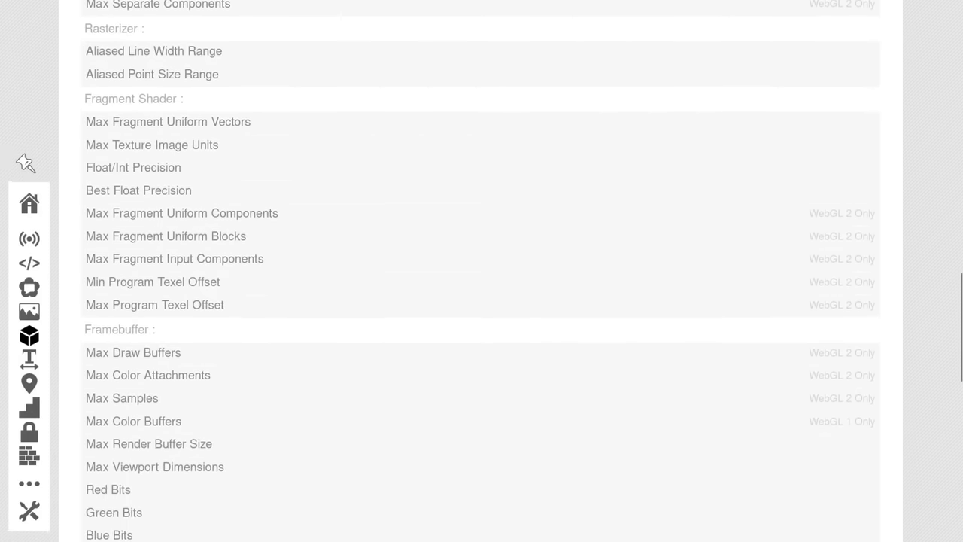
scroll(481, 301, down, 9)
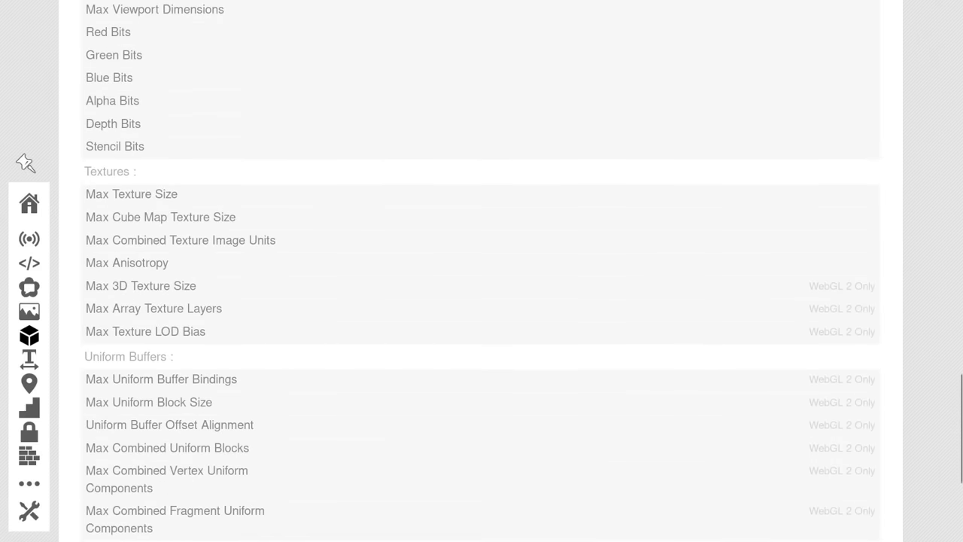
scroll(481, 300, down, 5)
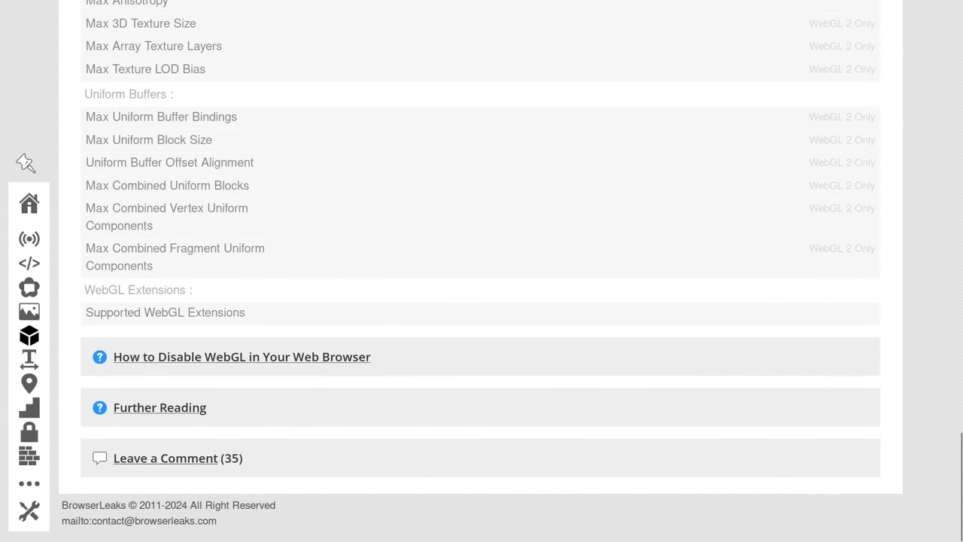
scroll(482, 301, up, 6)
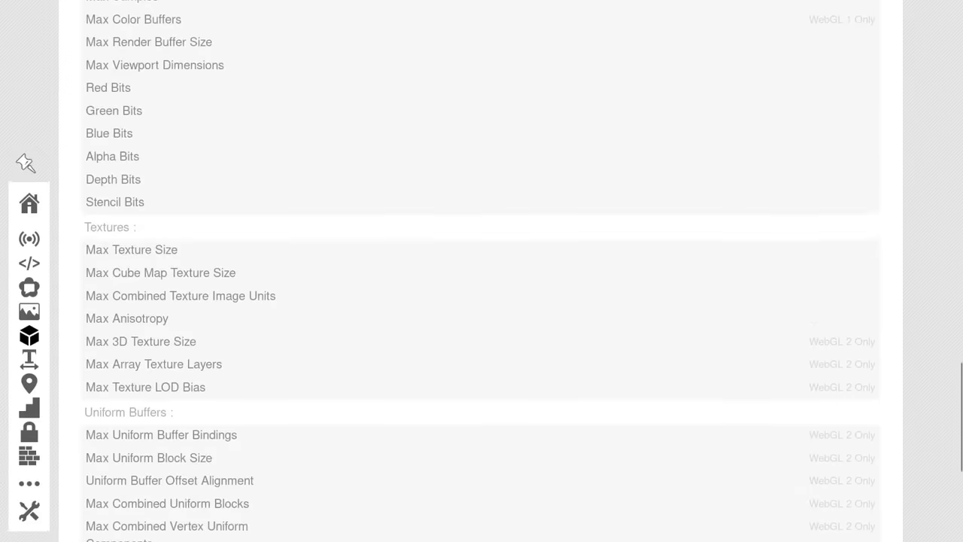
scroll(482, 301, up, 8)
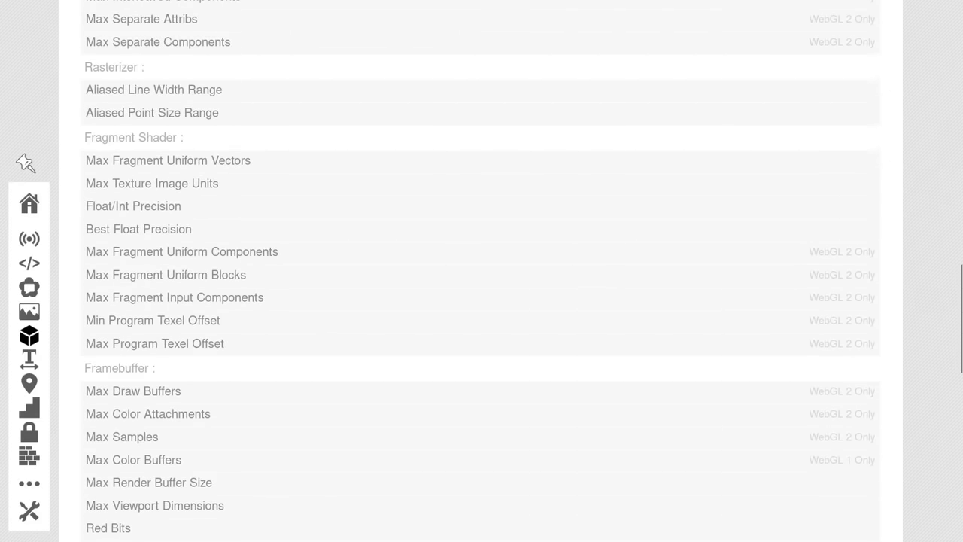
scroll(481, 301, up, 10)
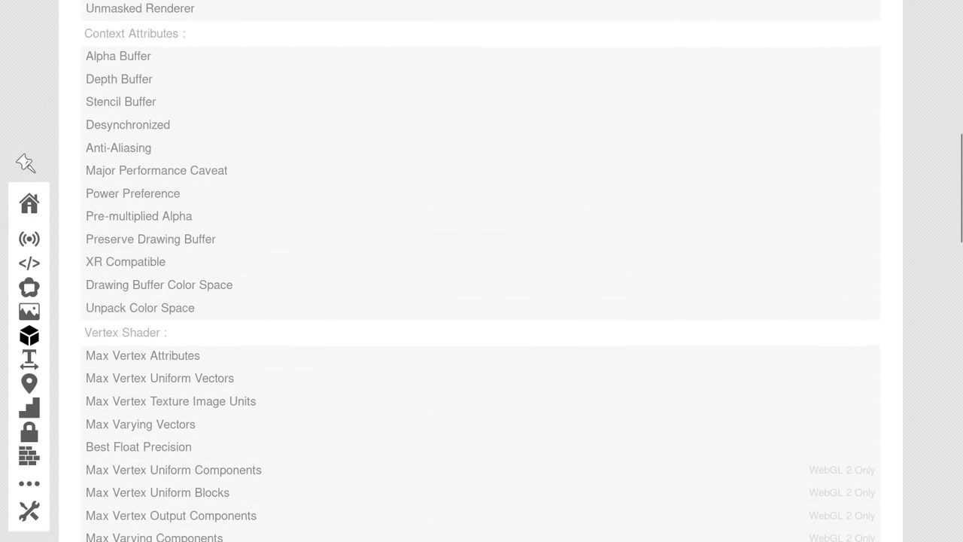
scroll(481, 301, up, 12)
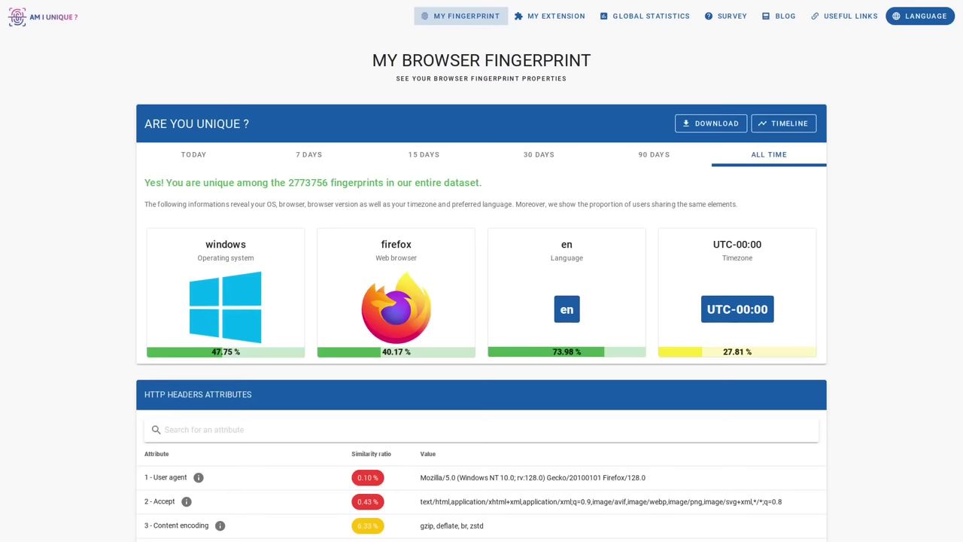
scroll(481, 285, down, 5)
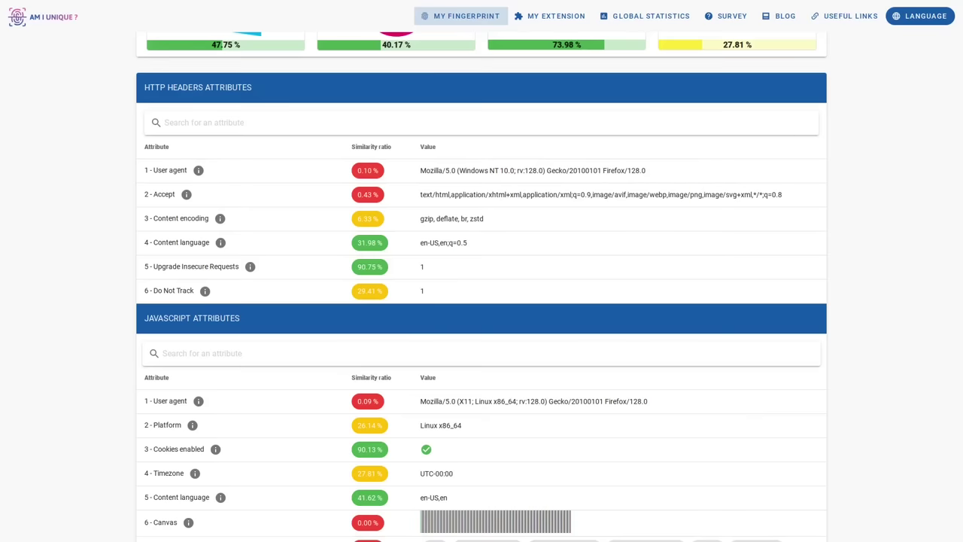
scroll(481, 286, down, 5)
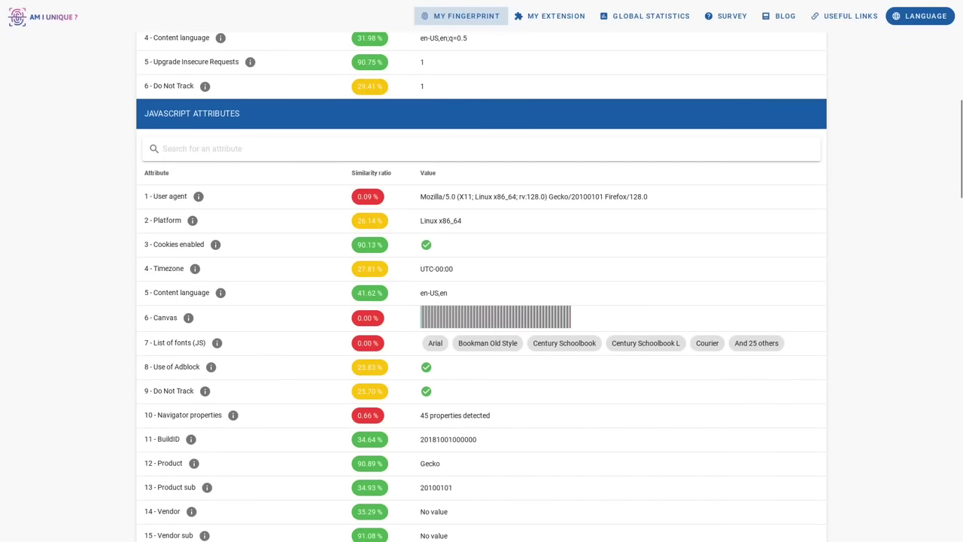
scroll(482, 286, up, 1)
scroll(481, 286, up, 5)
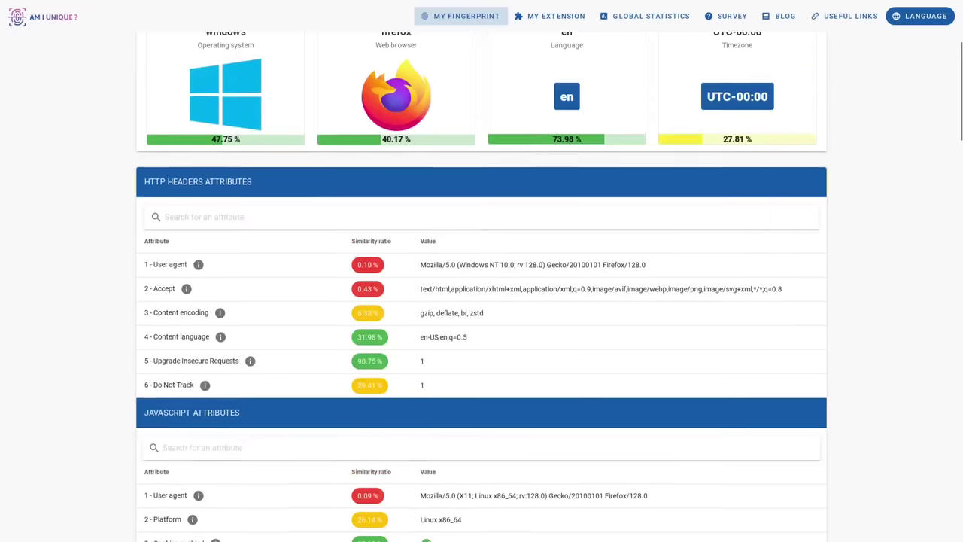
scroll(482, 286, up, 3)
scroll(482, 286, up, 2)
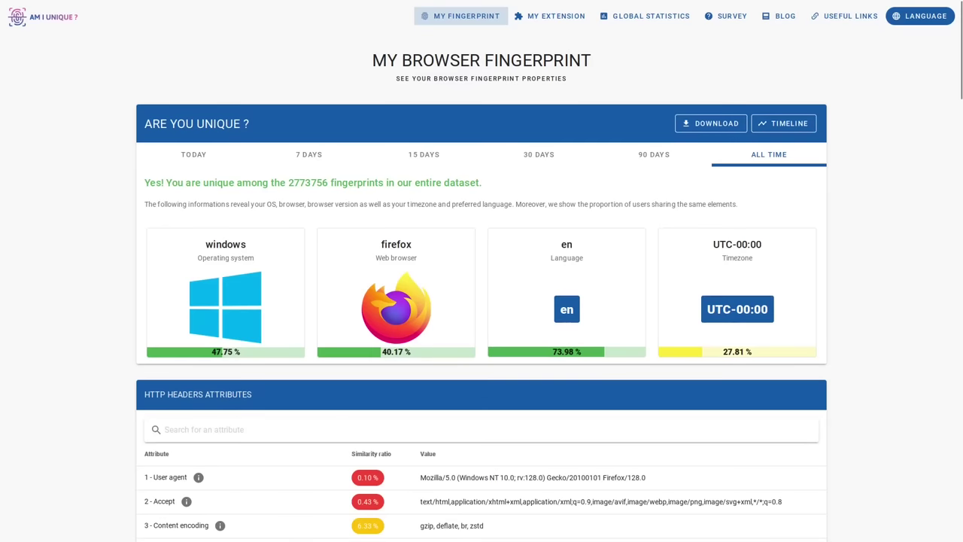
Scroll down the AmIUnique JavaScript attributes list and back up
scroll(481, 301, down, 3)
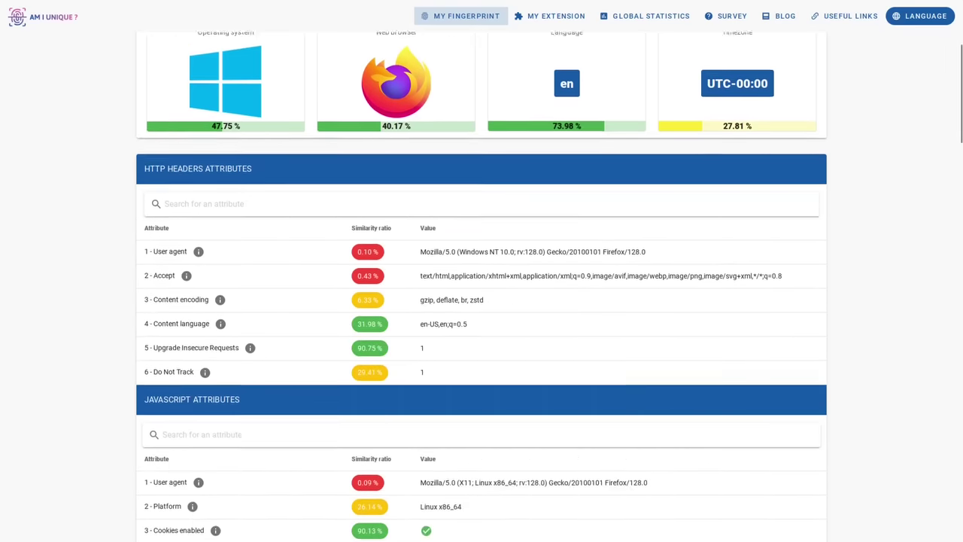
scroll(481, 286, down, 5)
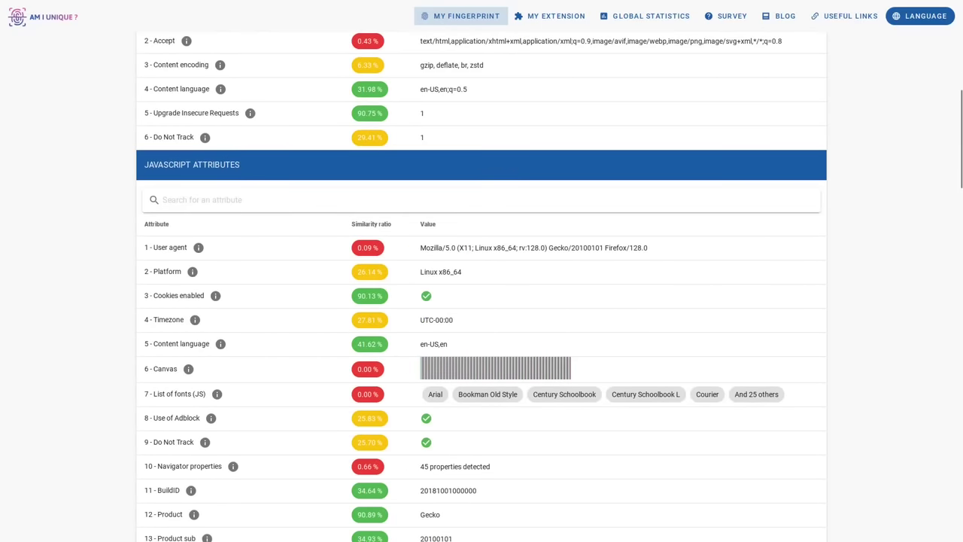
scroll(482, 286, down, 3)
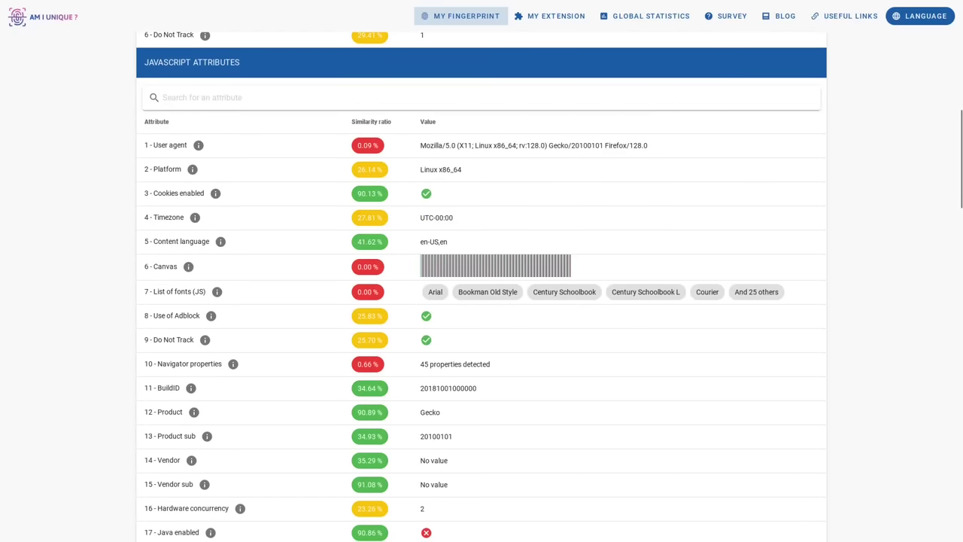
scroll(482, 286, down, 2)
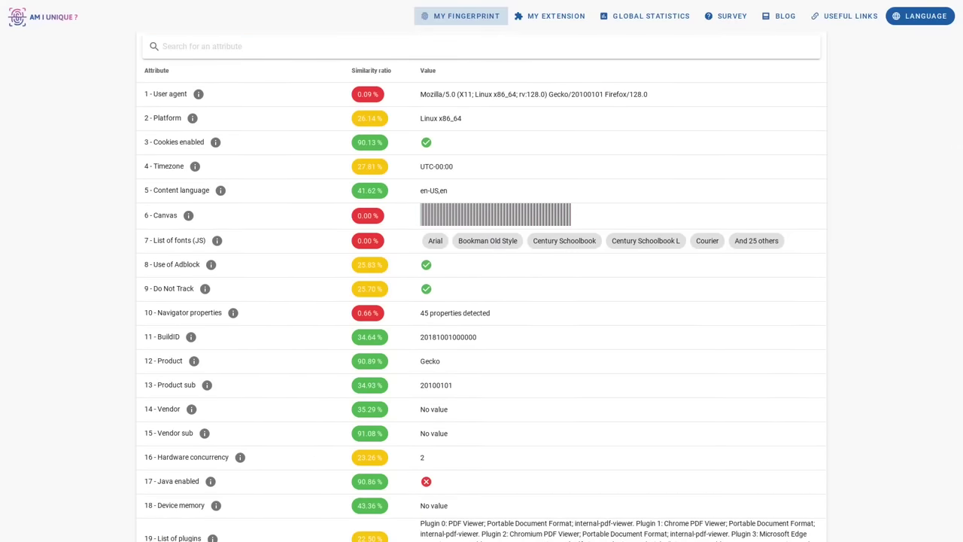
scroll(481, 287, up, 8)
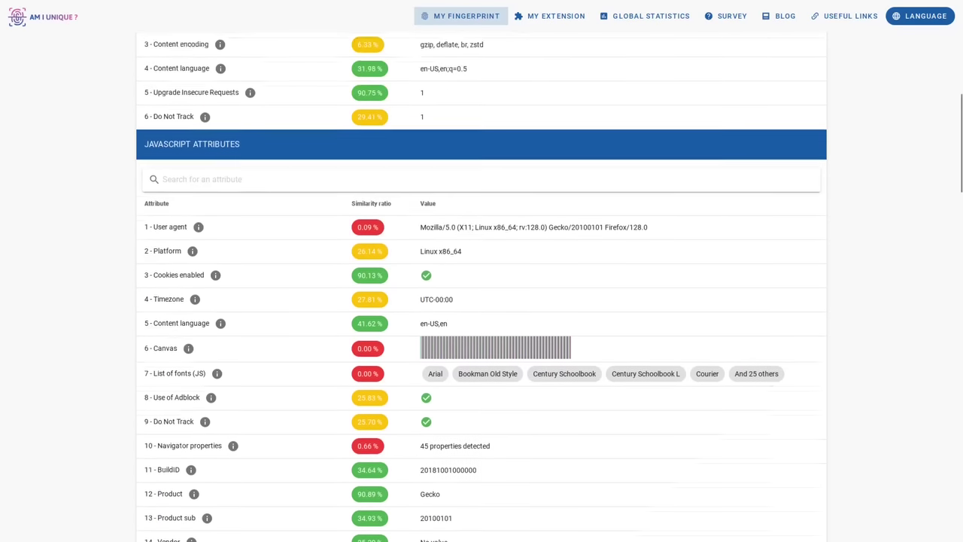
scroll(481, 287, up, 9)
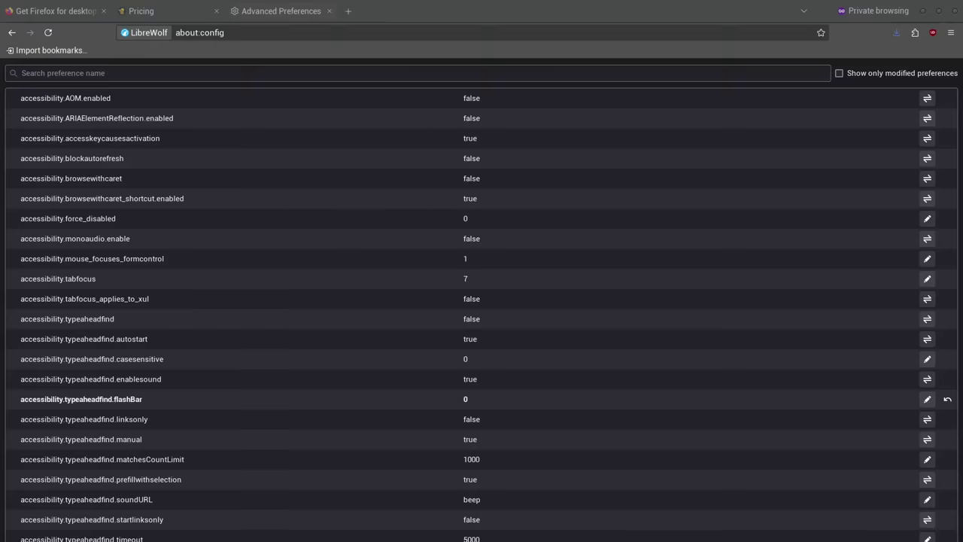
Scroll further down the LibreWolf about:config preference list
scroll(482, 301, down, 15)
scroll(481, 254, down, 20)
scroll(481, 253, down, 20)
scroll(481, 146, down, 20)
scroll(482, 158, down, 20)
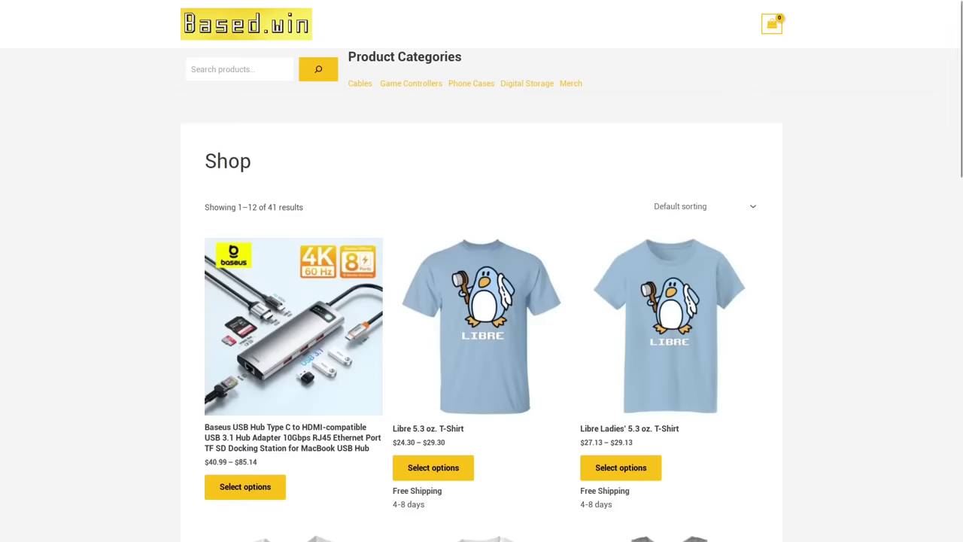
Scroll down the Based.win shop listing of Libre apparel
scroll(482, 271, down, 5)
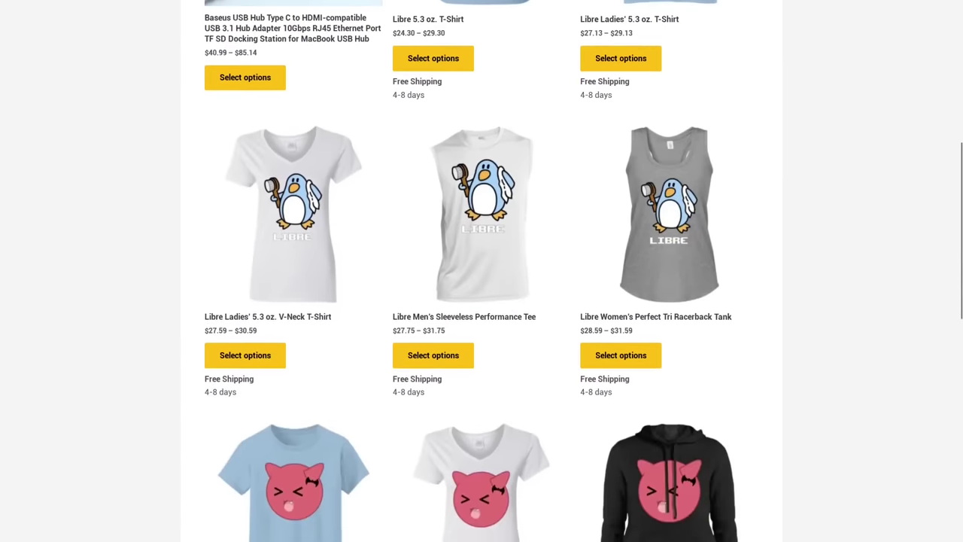